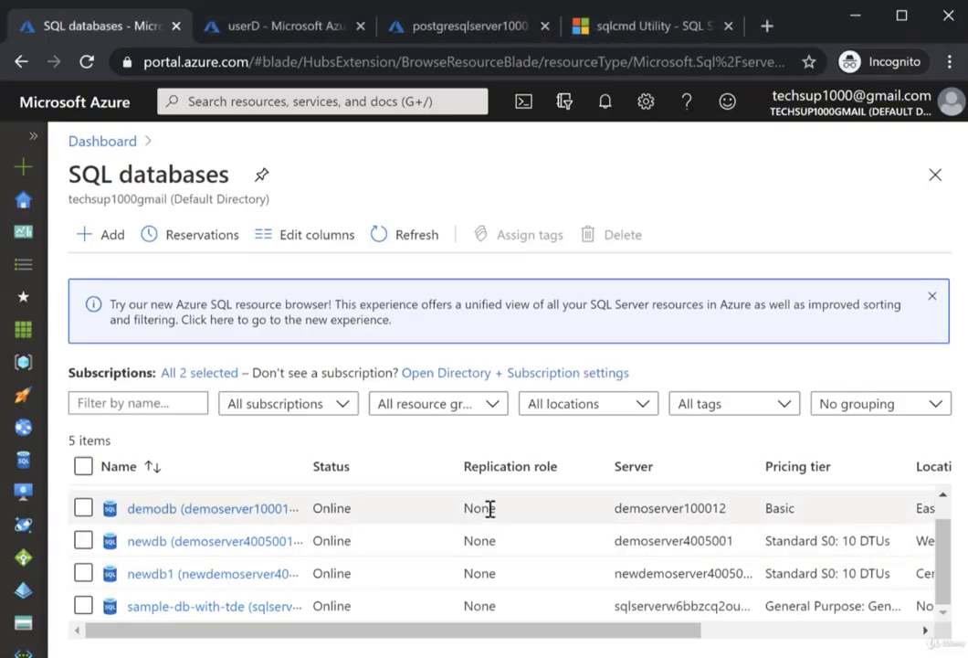
- Check the location of the sample-db-with-tde database in the SQL databases list
scroll(311, 558, up, 1)
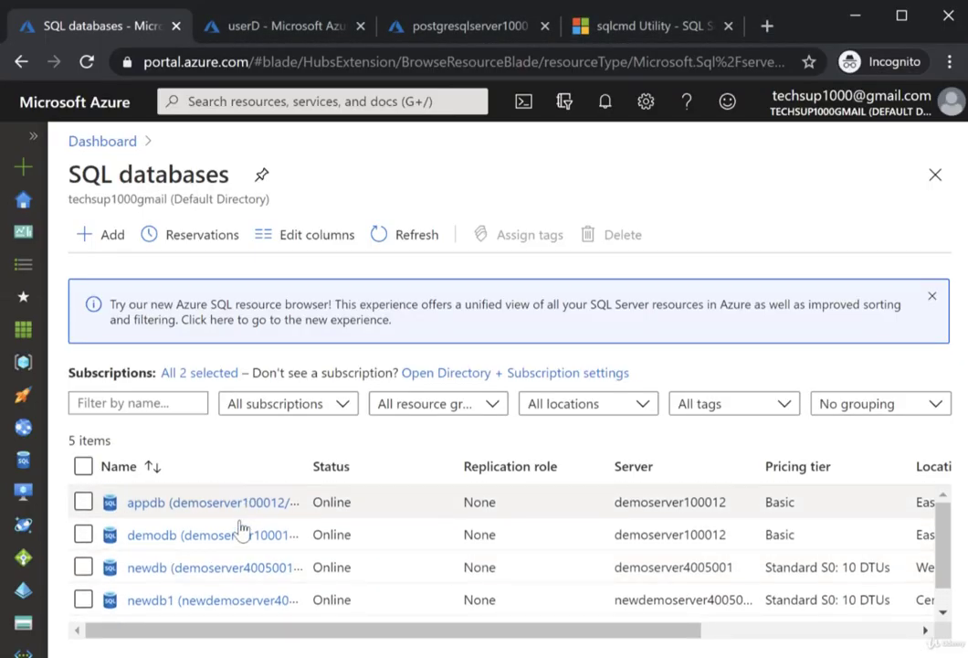
scroll(257, 549, down, 1)
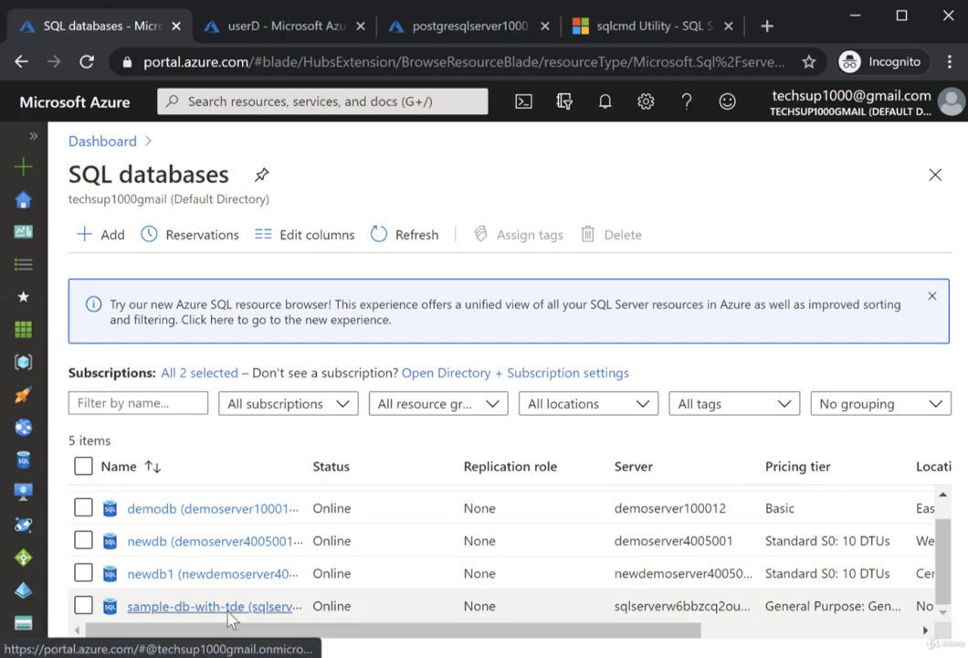
drag(255, 631, 490, 646)
drag(879, 607, 624, 610)
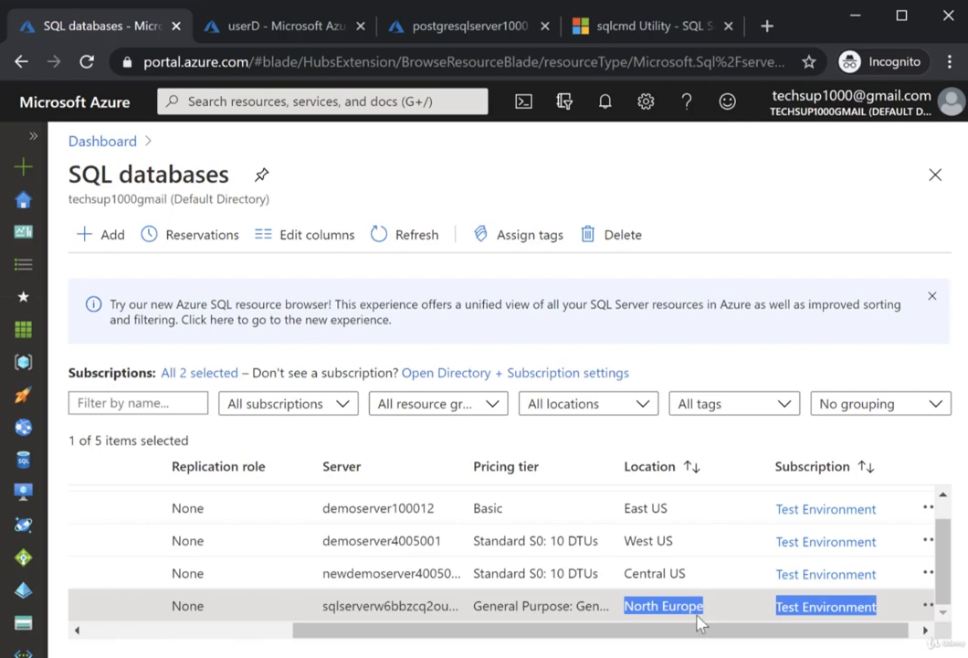
- Open the virtual machines list in a separate browser tab and check the location of the sqlvm machine
right_click(25, 496)
click(105, 509)
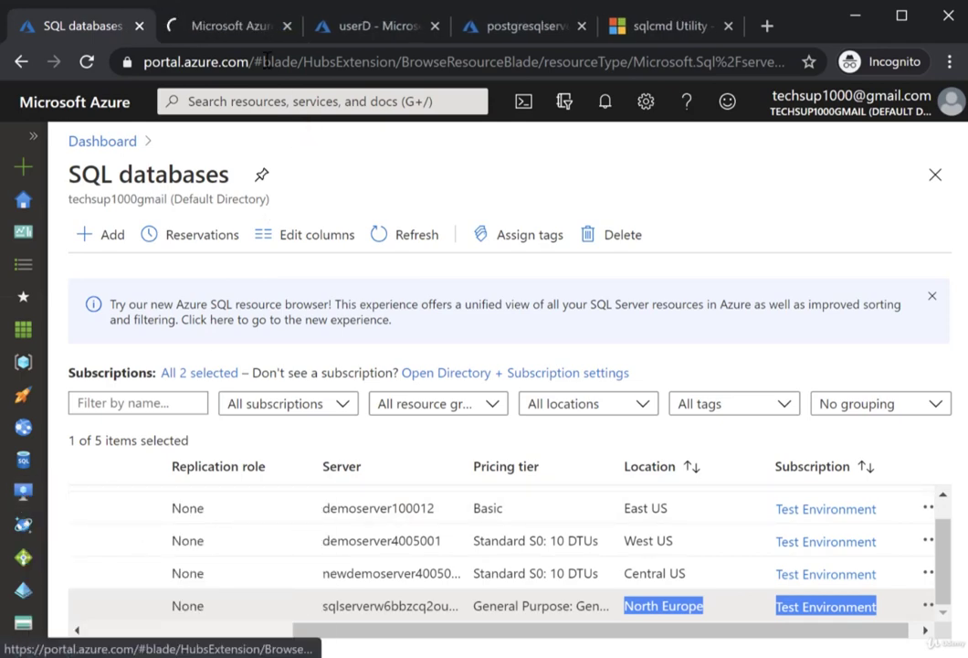
click(240, 31)
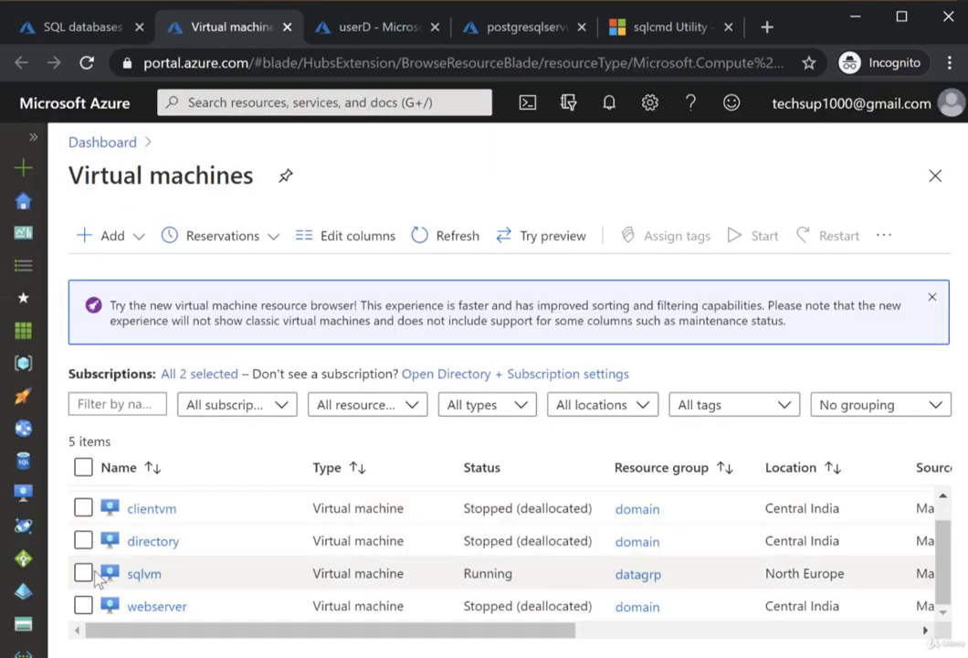
click(84, 573)
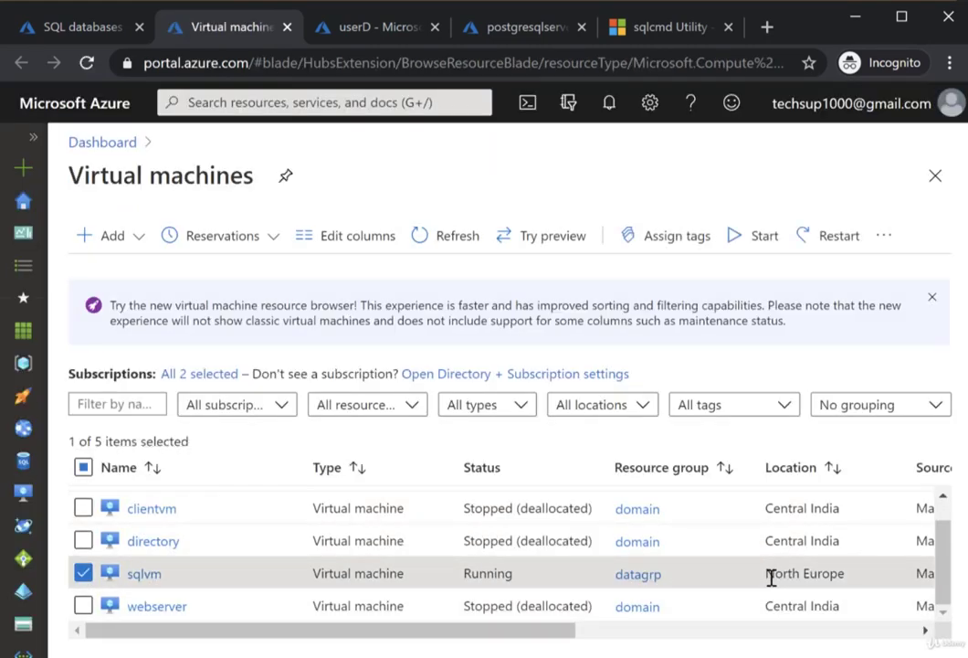
drag(770, 576, 902, 583)
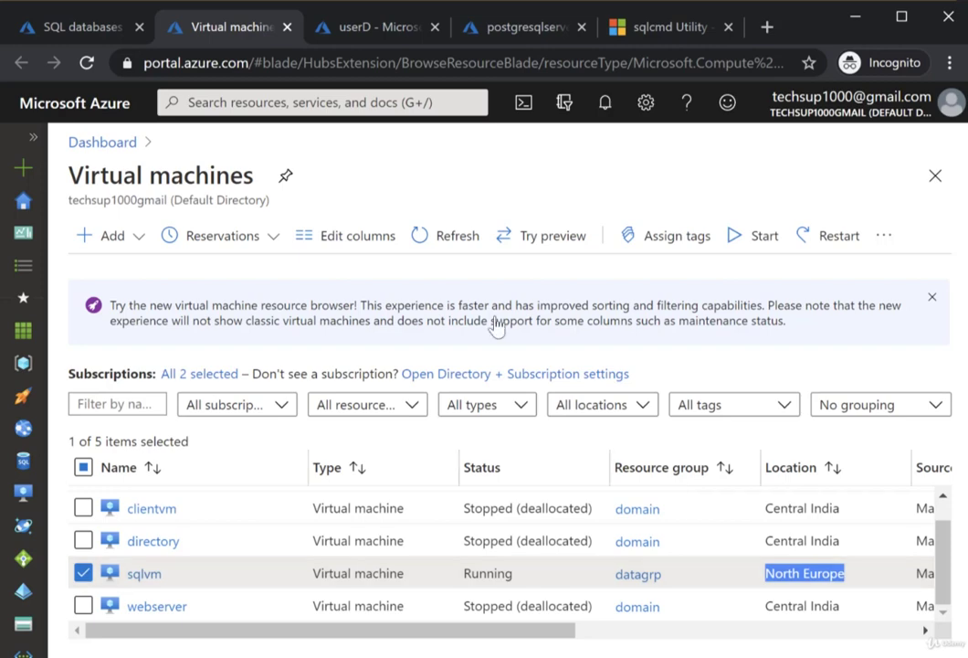
- Return to the SQL databases list, open sample-db-with-tde and copy its server name
click(65, 26)
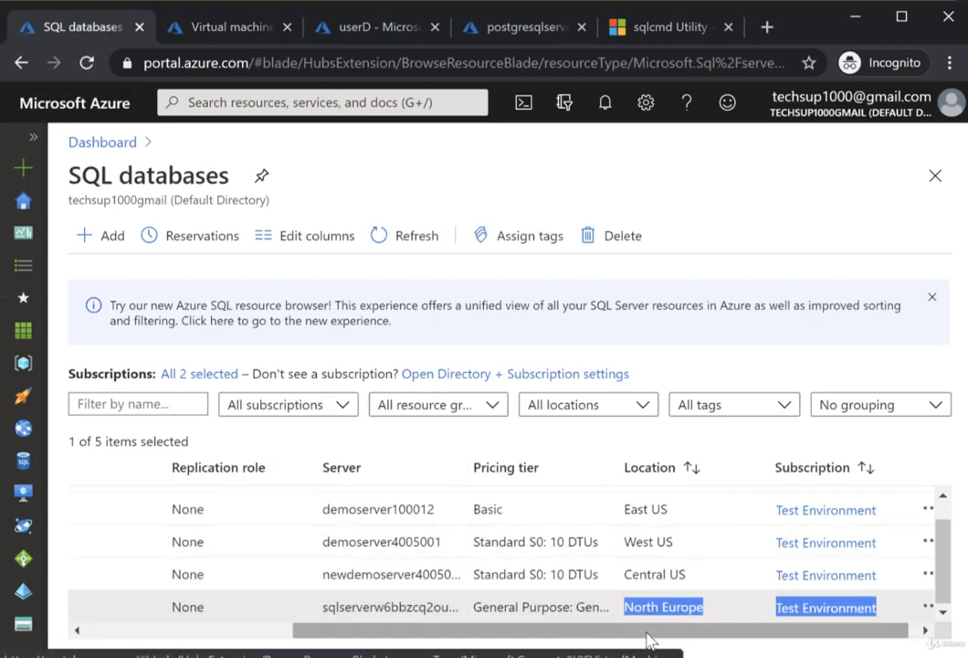
drag(647, 630, 288, 649)
click(208, 607)
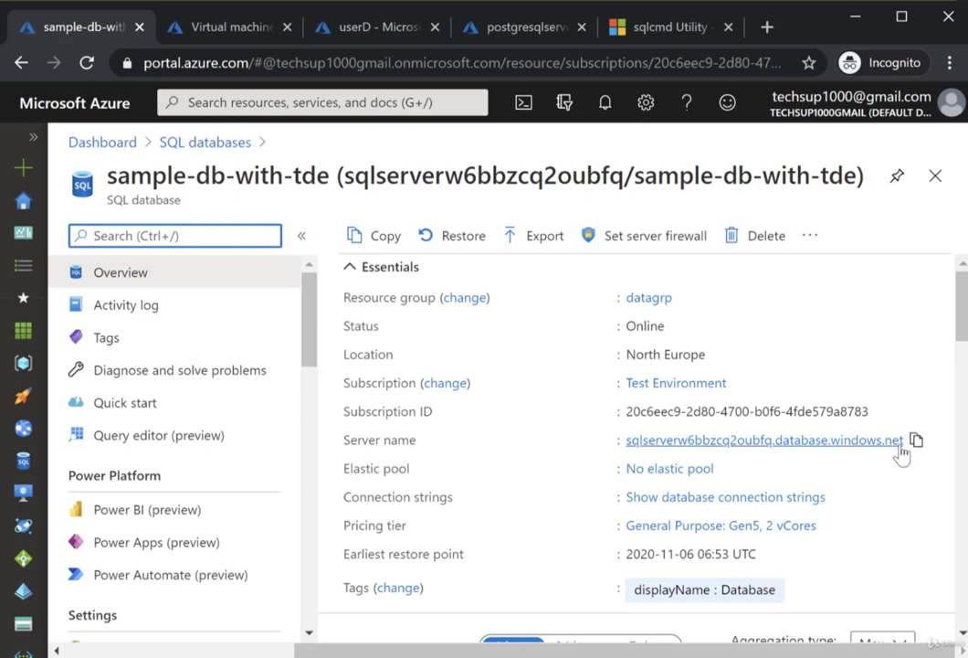
click(914, 441)
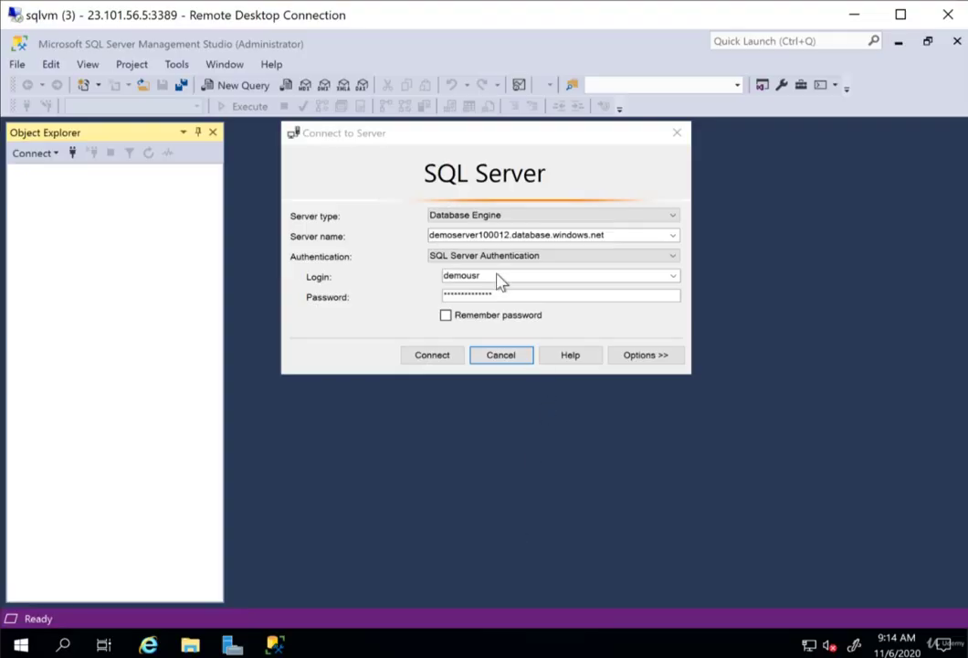
- In SQL Server Management Studio on sqlvm, set the server name to sqlserverw6bbzcq2oubfq.database.windows.net, try to connect, and cancel the new firewall rule
double_click(618, 234)
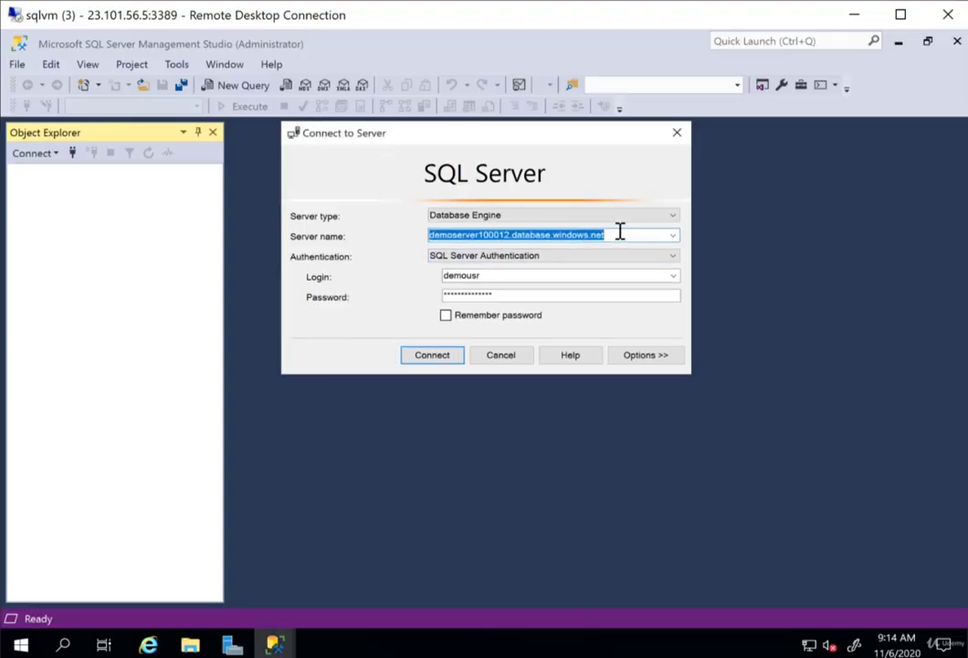
key(ctrl+v)
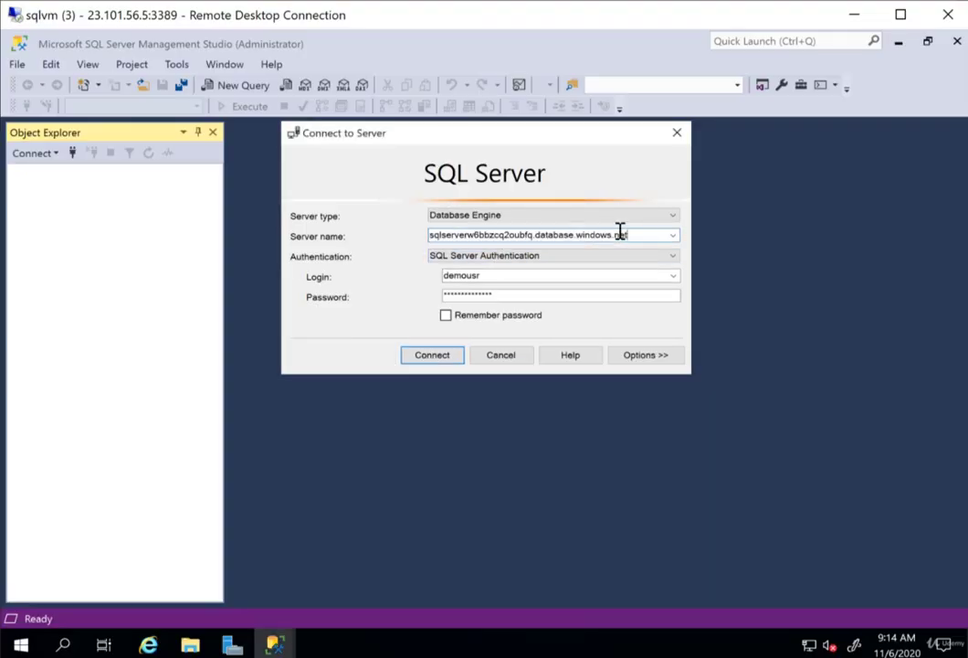
click(430, 356)
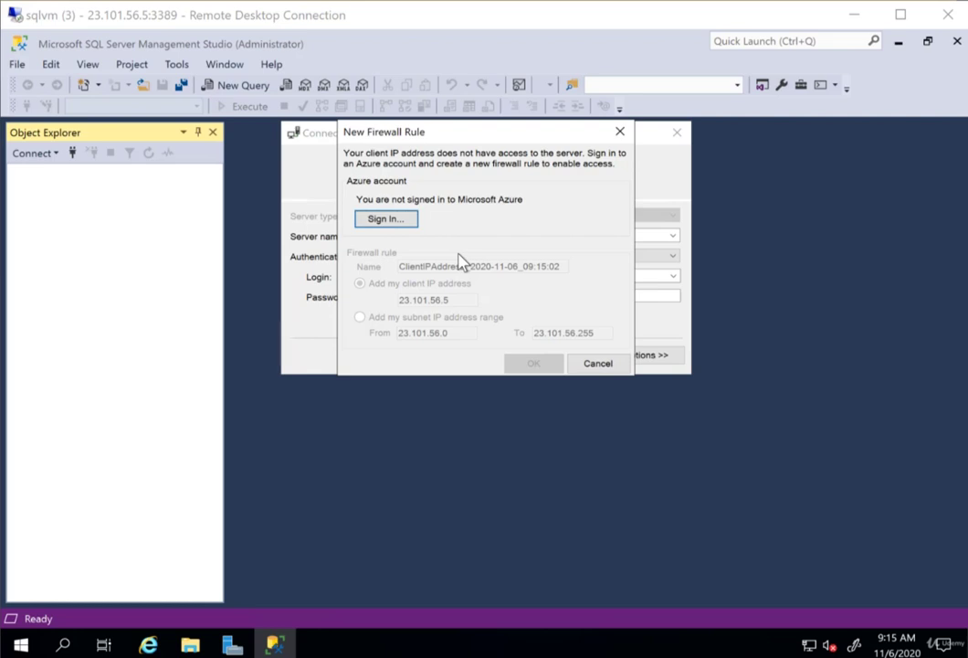
click(593, 365)
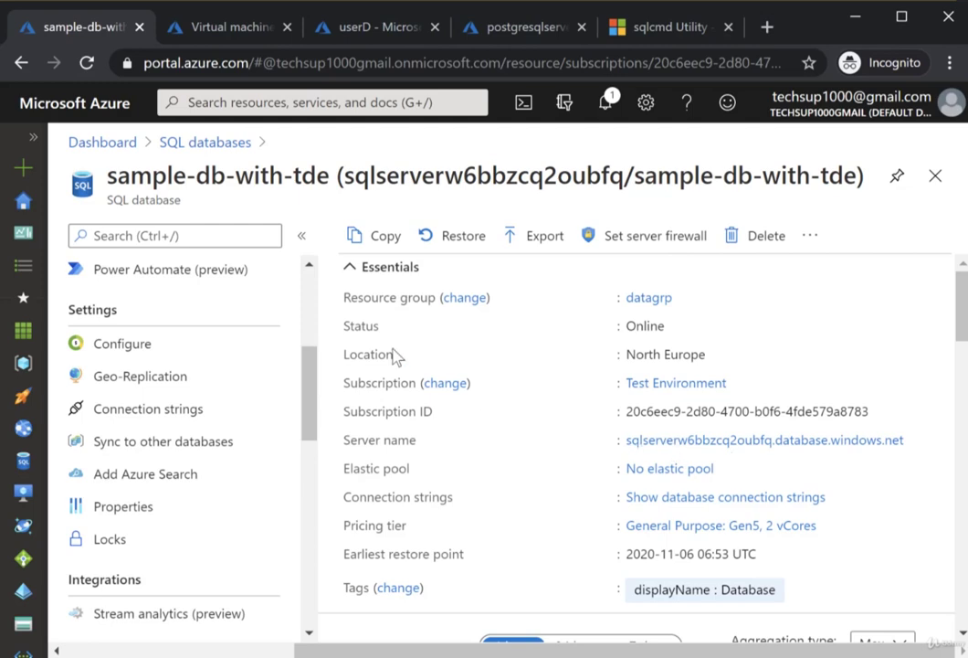
- In the Azure portal, open the server firewall settings of sample-db-with-tde and start adding an existing virtual network
click(678, 239)
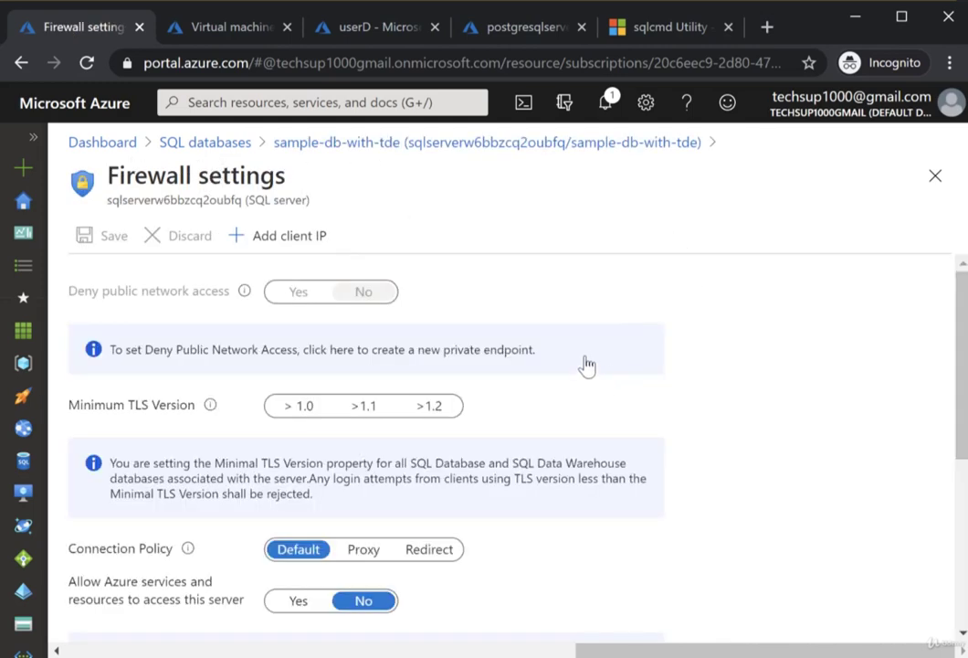
scroll(586, 363, down, 4)
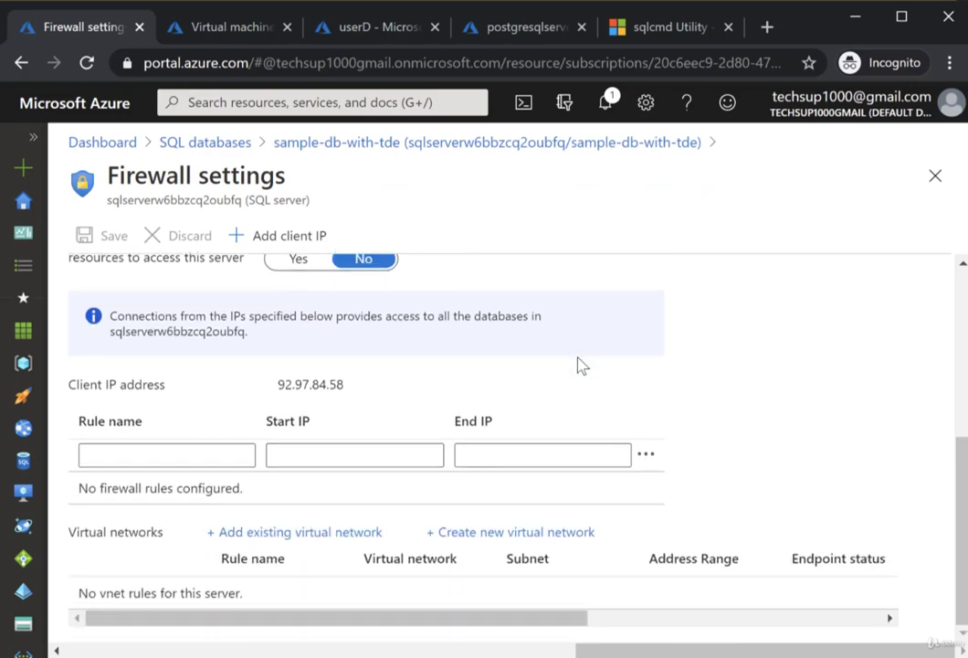
drag(70, 533, 169, 535)
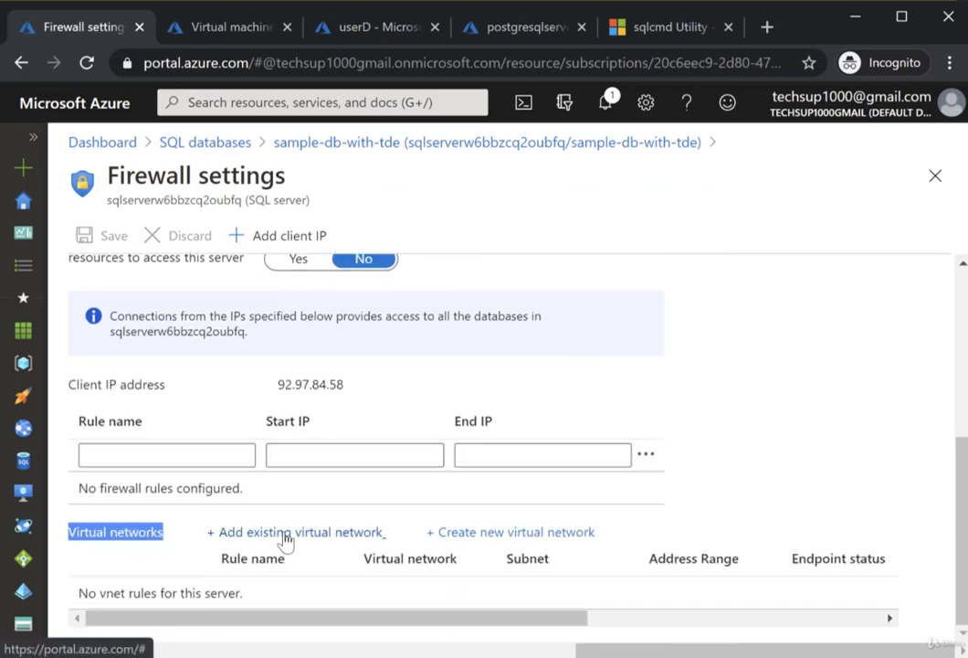
click(285, 535)
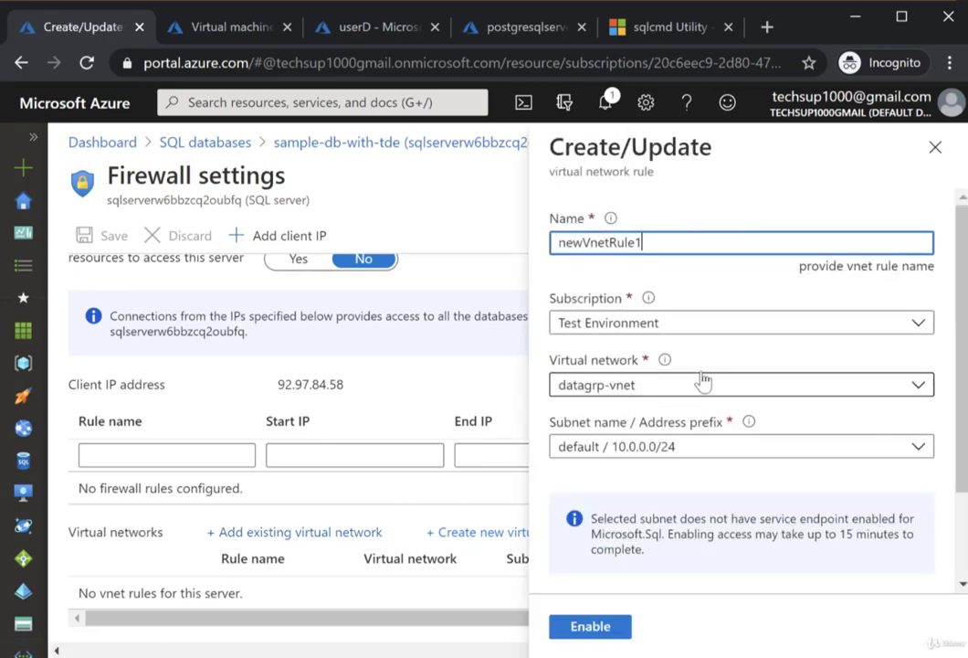
- Create the virtual network rule for datagrp-vnet with subnet default / 10.0.0.0/24, enabling the subnet's Microsoft.Sql service endpoint
scroll(640, 311, down, 2)
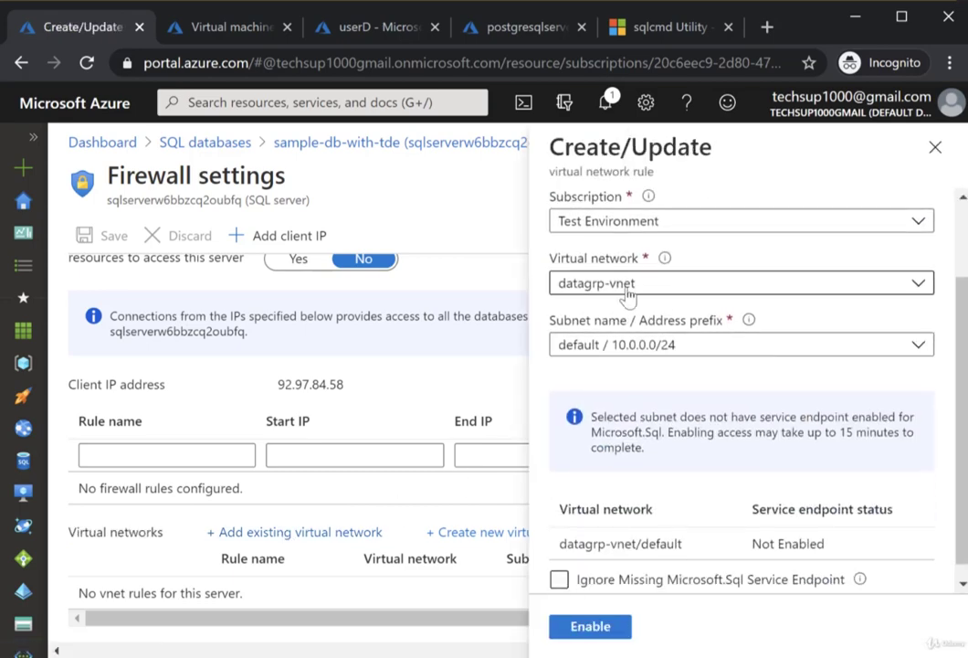
click(638, 289)
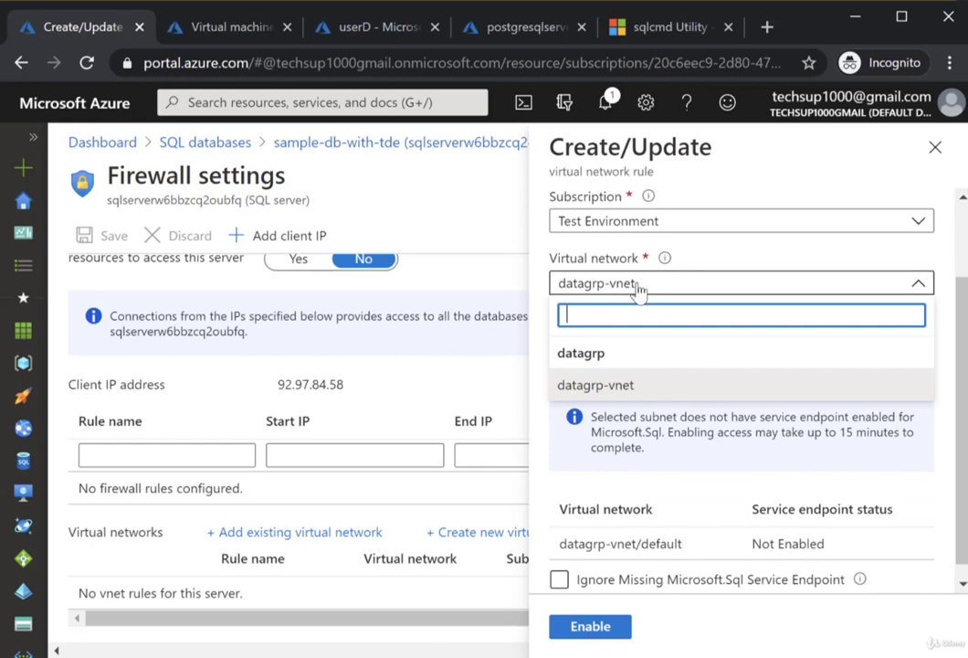
click(667, 384)
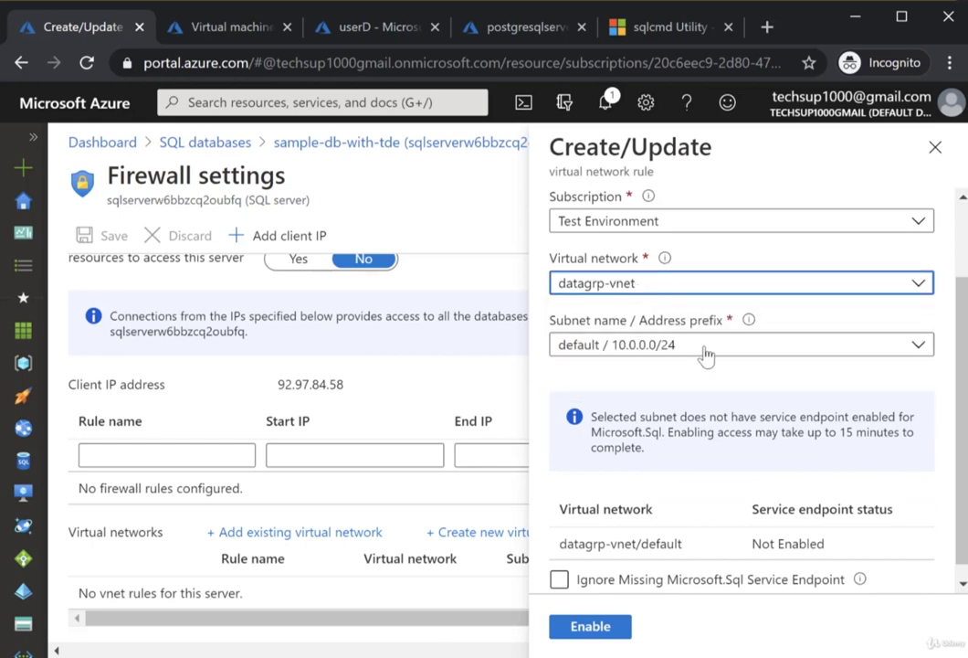
scroll(750, 400, down, 1)
scroll(759, 402, up, 2)
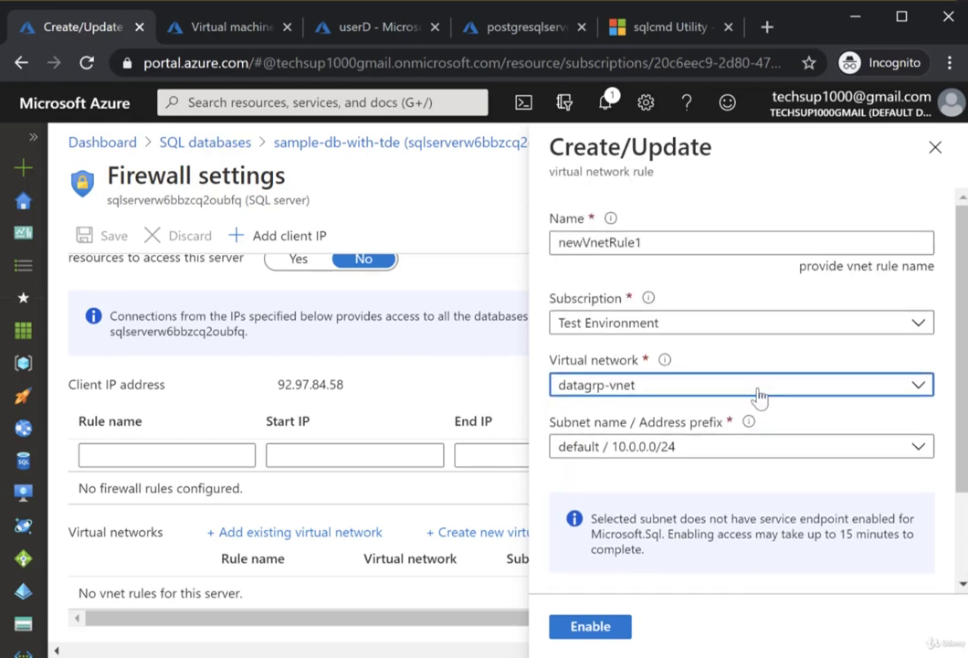
scroll(758, 397, down, 2)
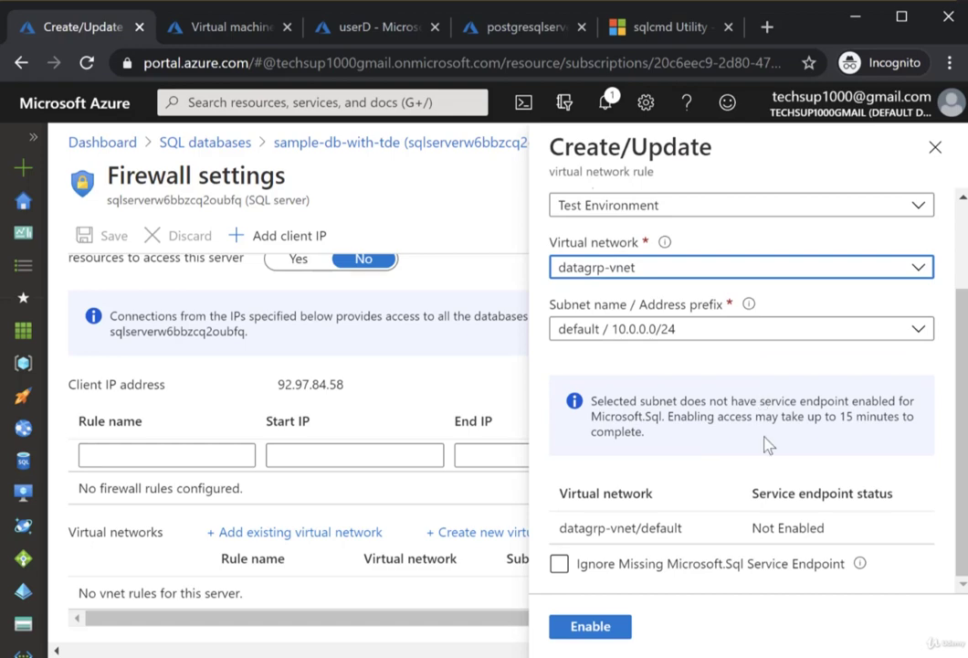
click(591, 630)
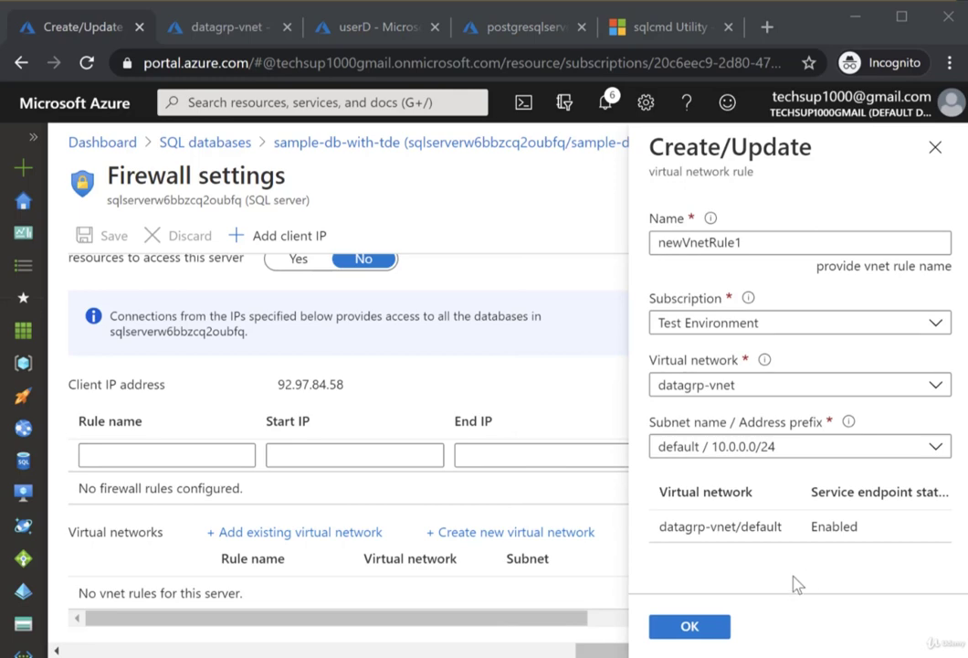
click(711, 627)
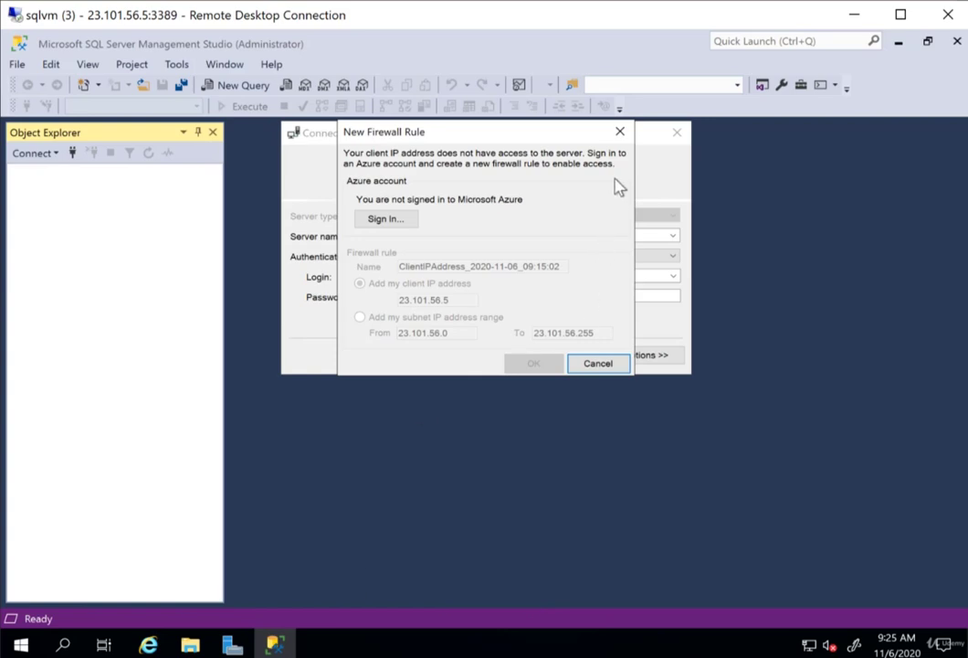
- Back in SQL Server Management Studio, dismiss the firewall rule dialog, connect to the server again and expand the Tables folder of sample-db-with-tde
click(620, 132)
click(426, 357)
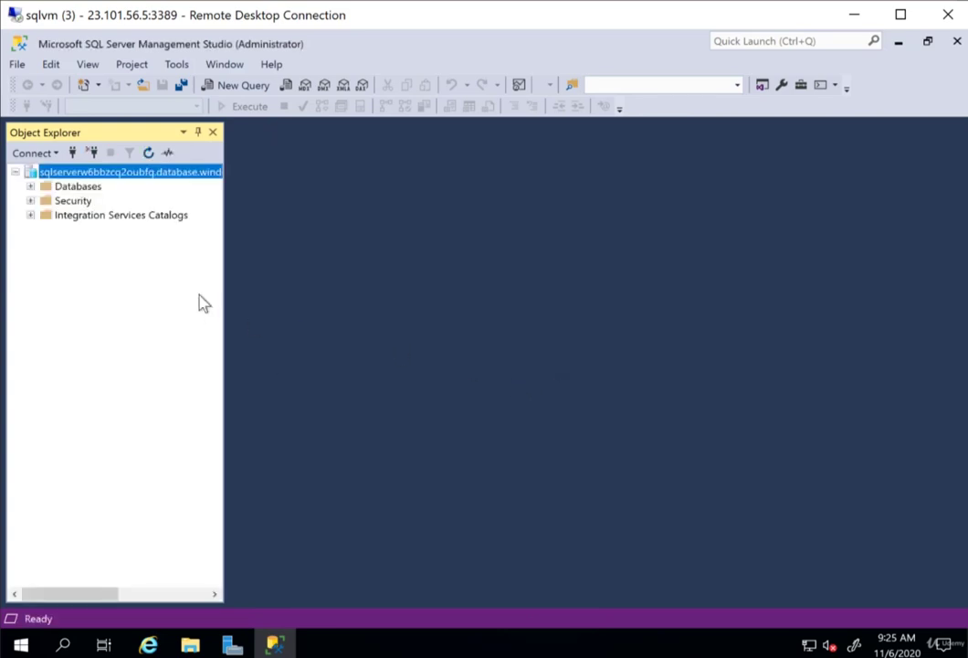
click(30, 187)
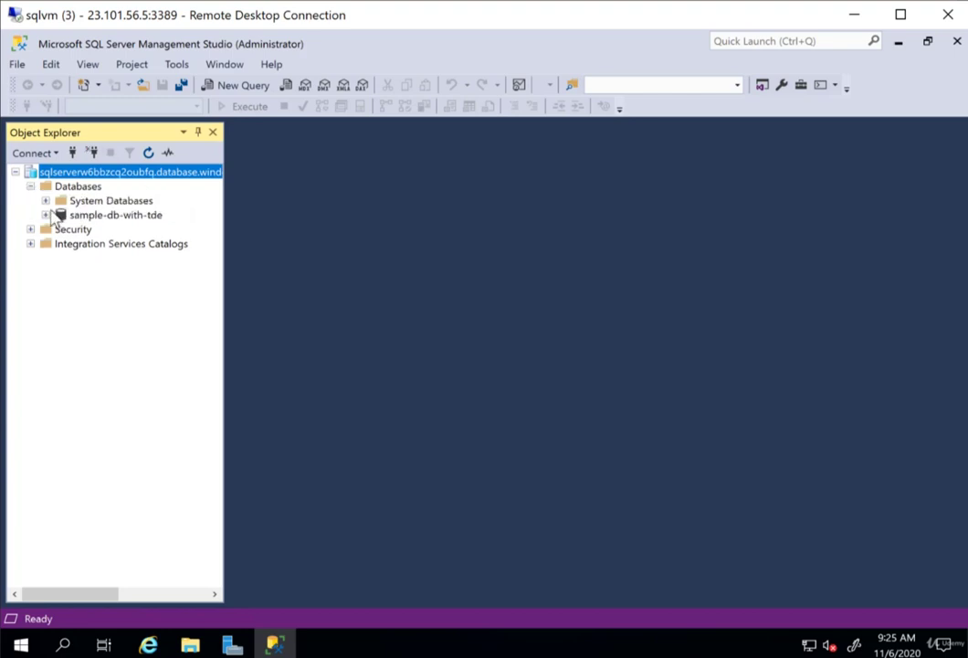
click(45, 215)
click(112, 216)
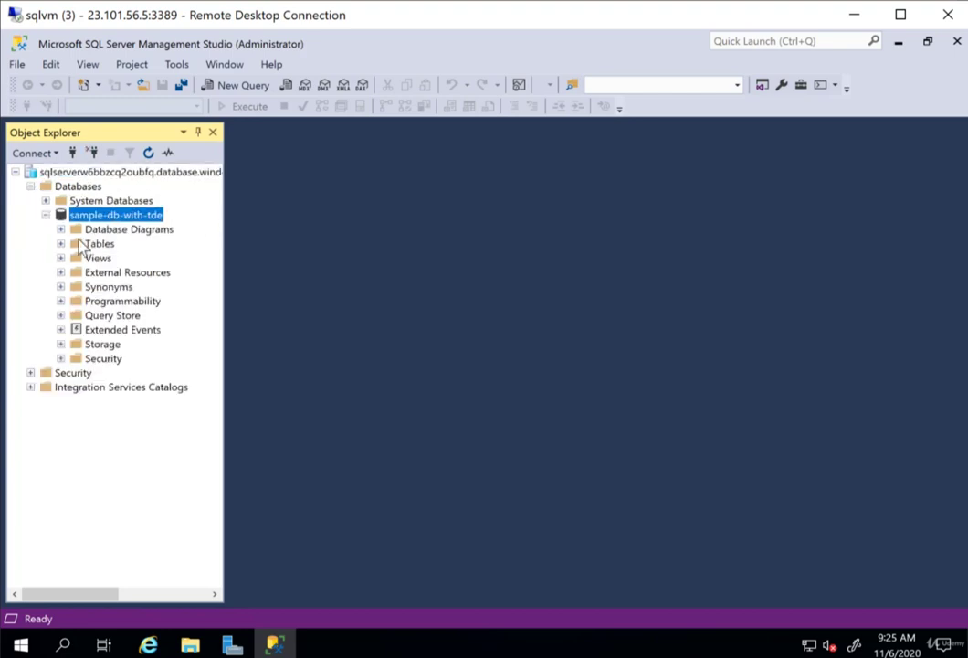
click(61, 244)
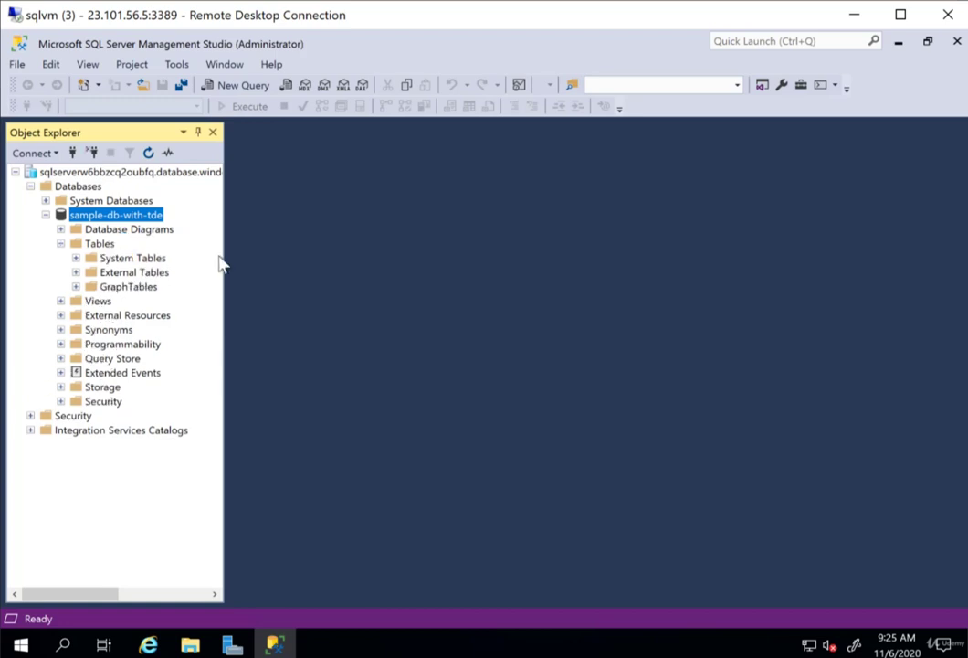